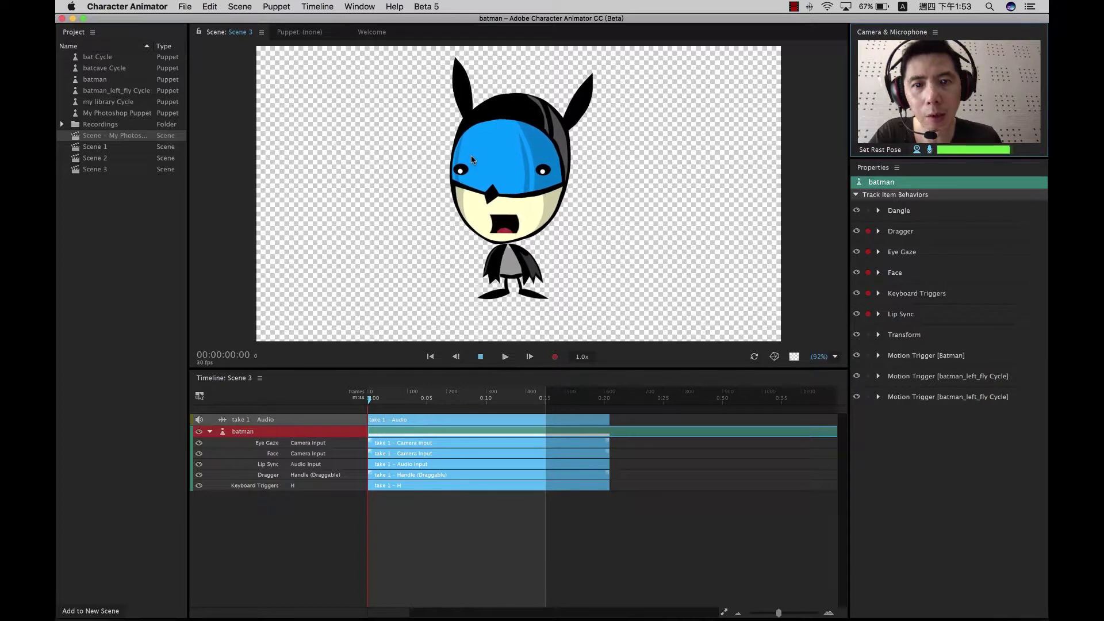
Look over the scene's export options, including PNG Sequence and WAV.
click(189, 7)
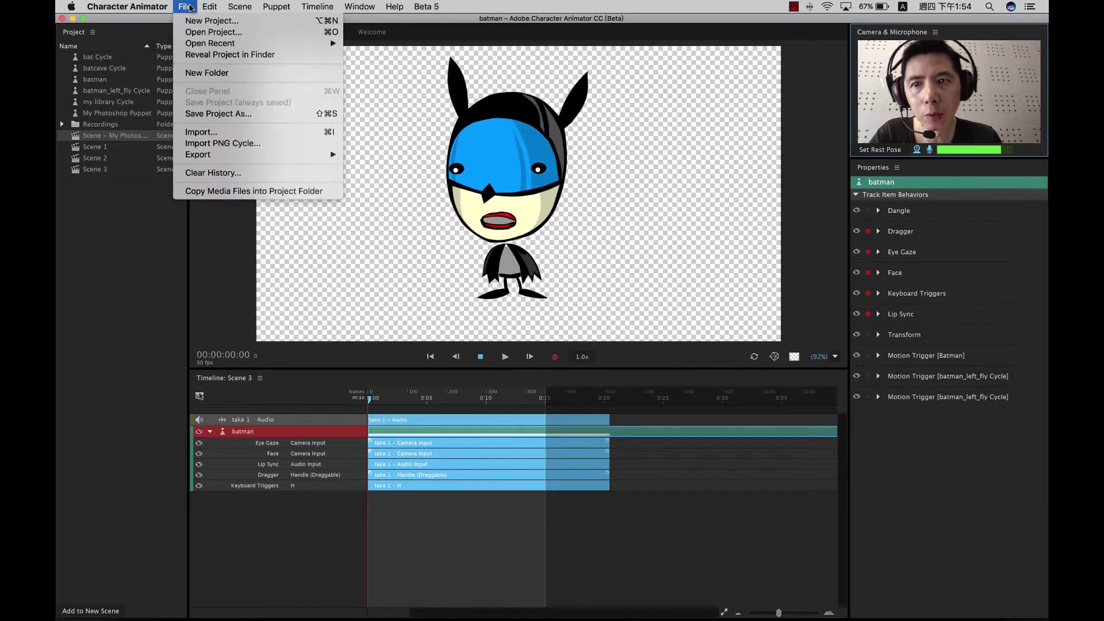
mouse_move(322, 154)
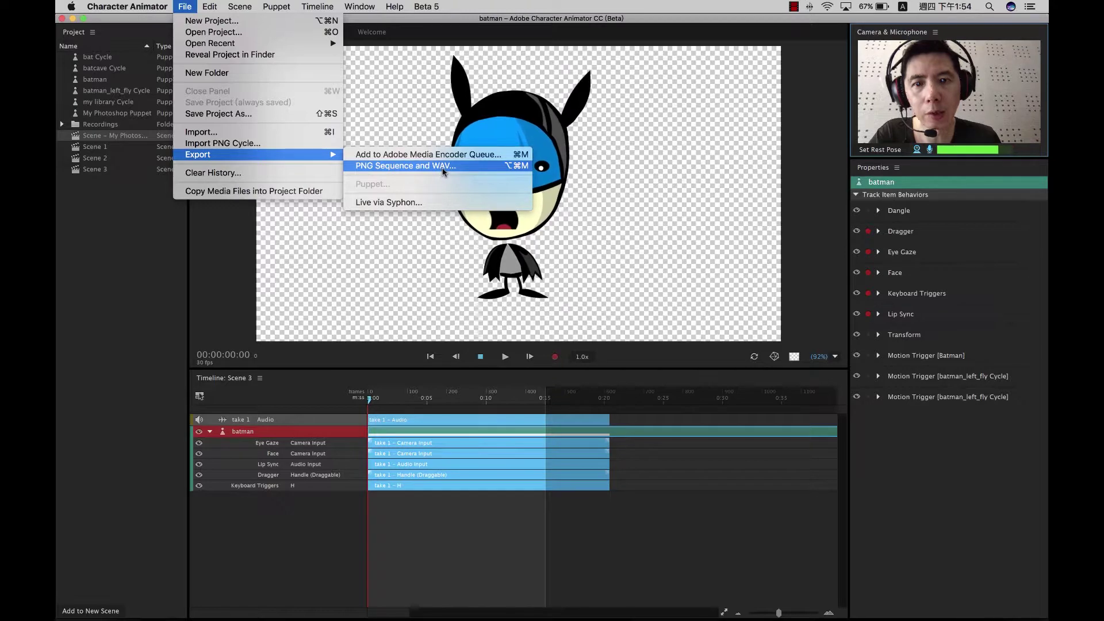
click(627, 171)
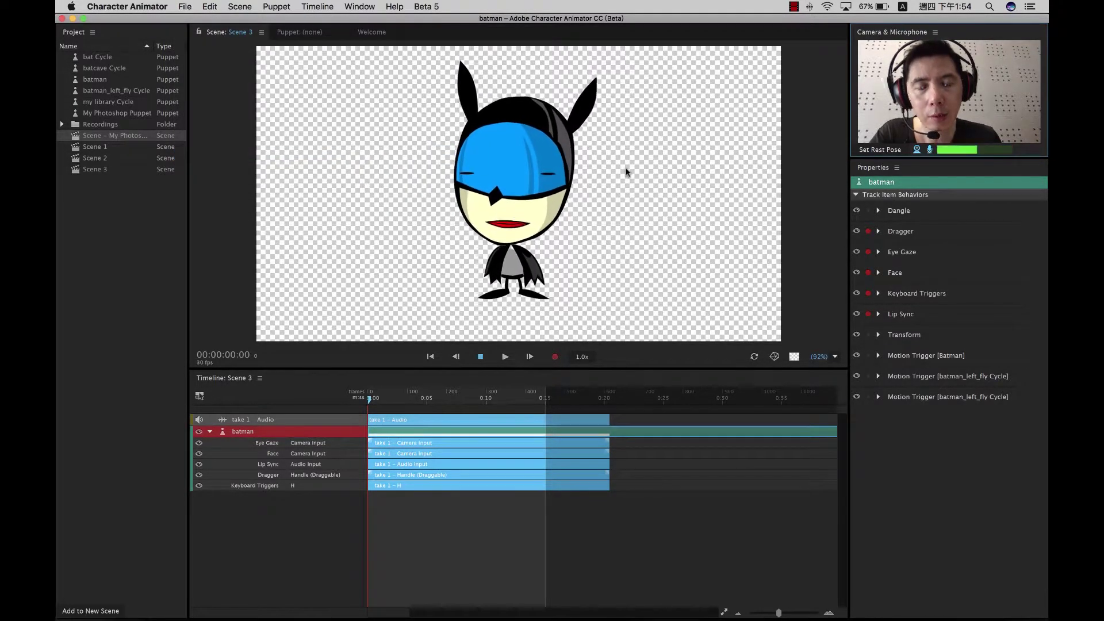
Switch to Premiere Pro and preview 序列 01 from its opening title to about 16 seconds, within the second batmanTalk1 clip.
mouse_move(594, 613)
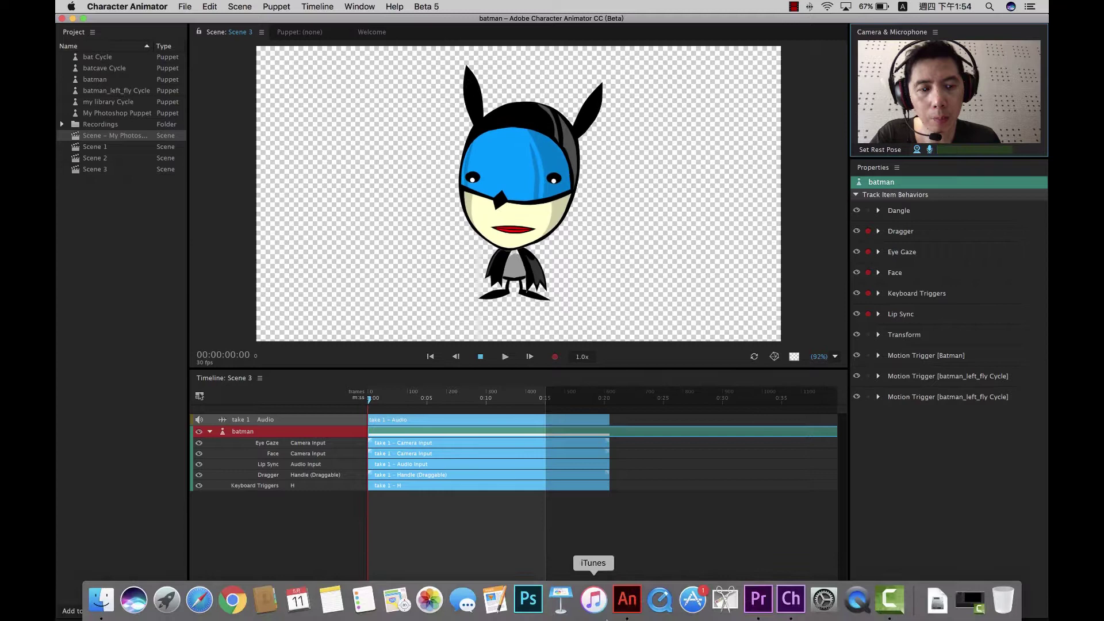
click(758, 599)
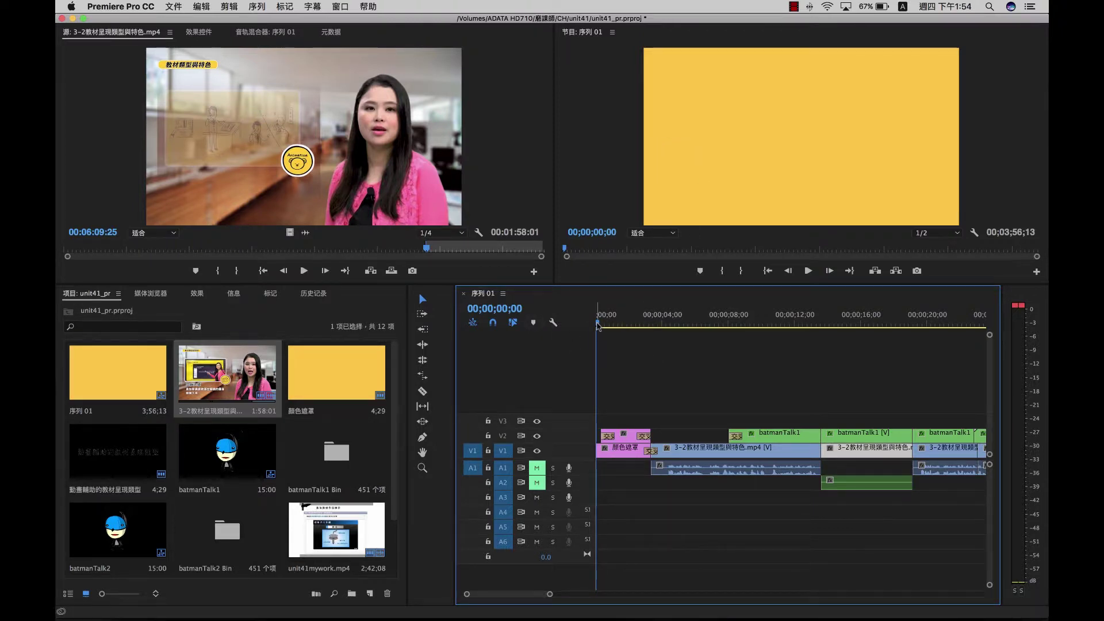
drag(598, 324, 613, 326)
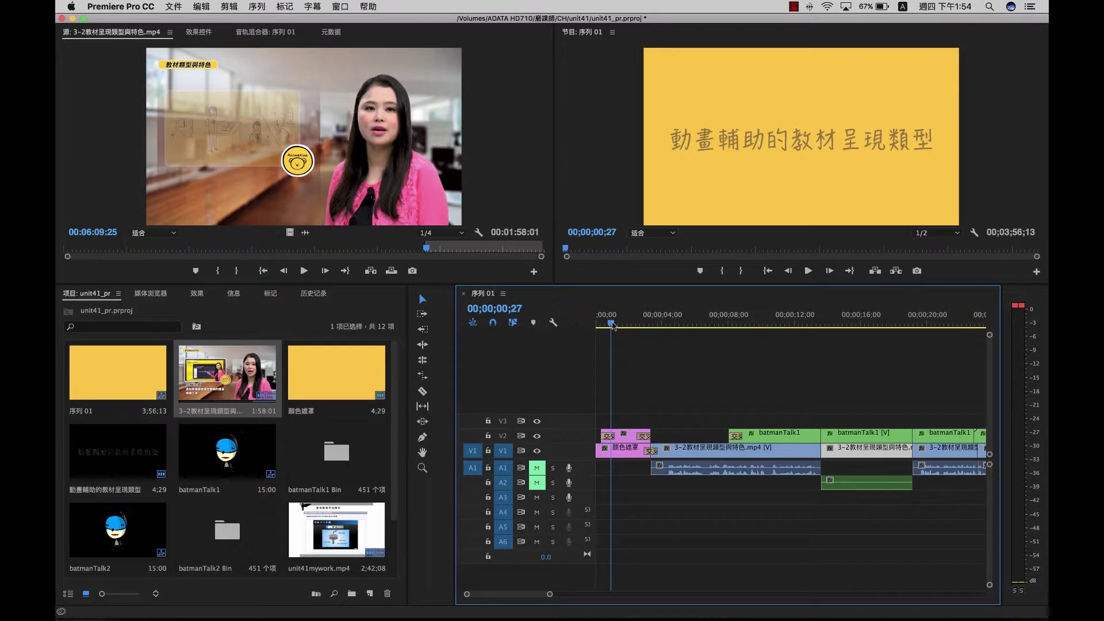
drag(612, 325, 725, 318)
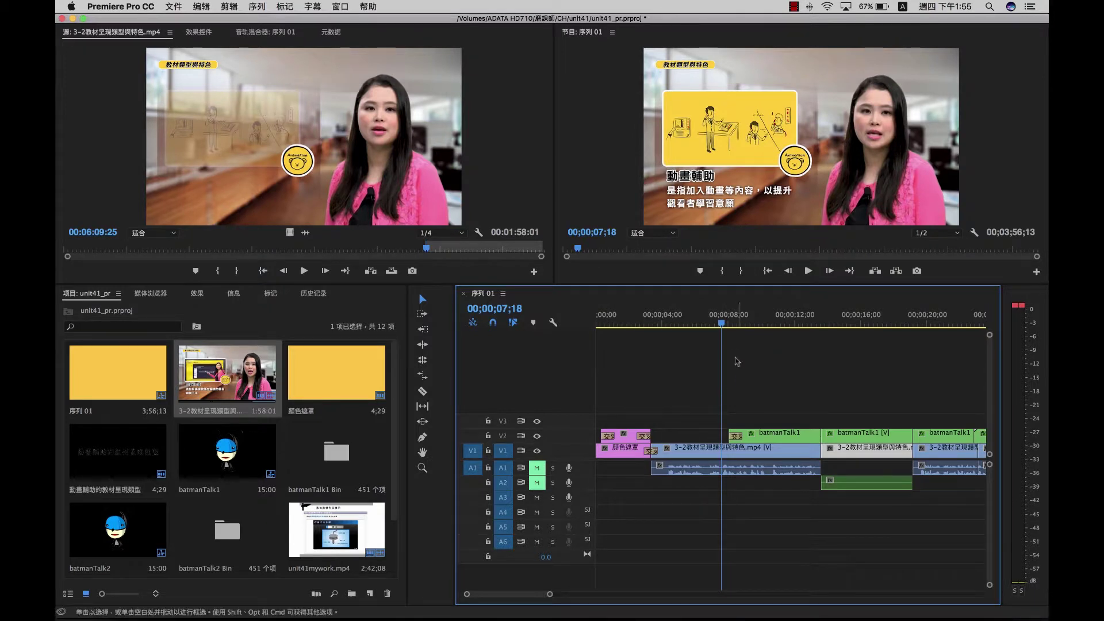
drag(726, 325, 797, 331)
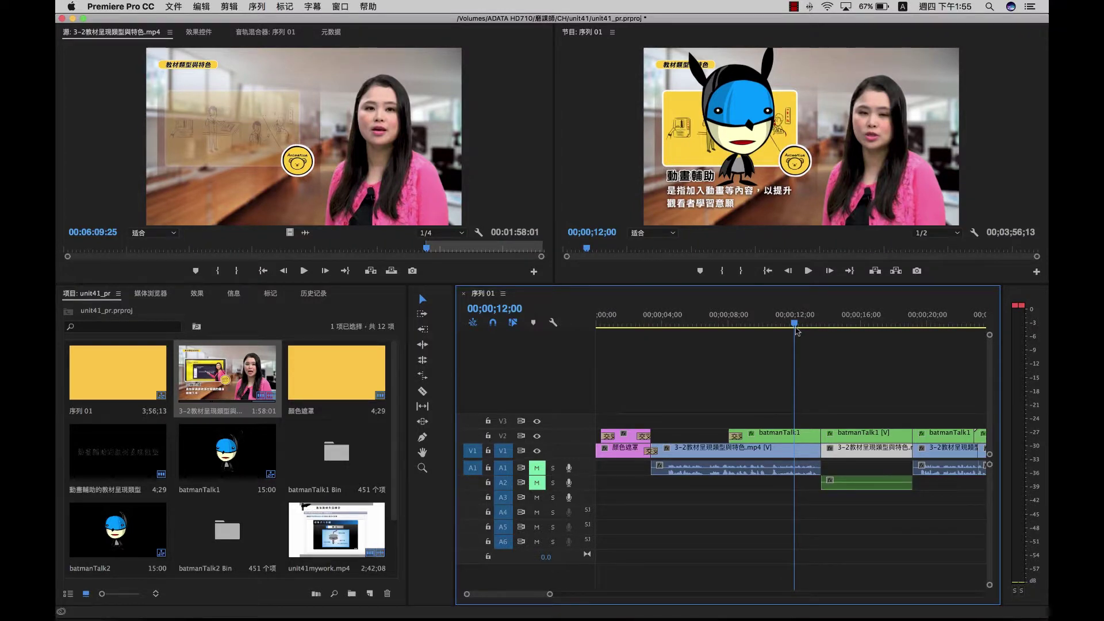
drag(797, 331, 818, 329)
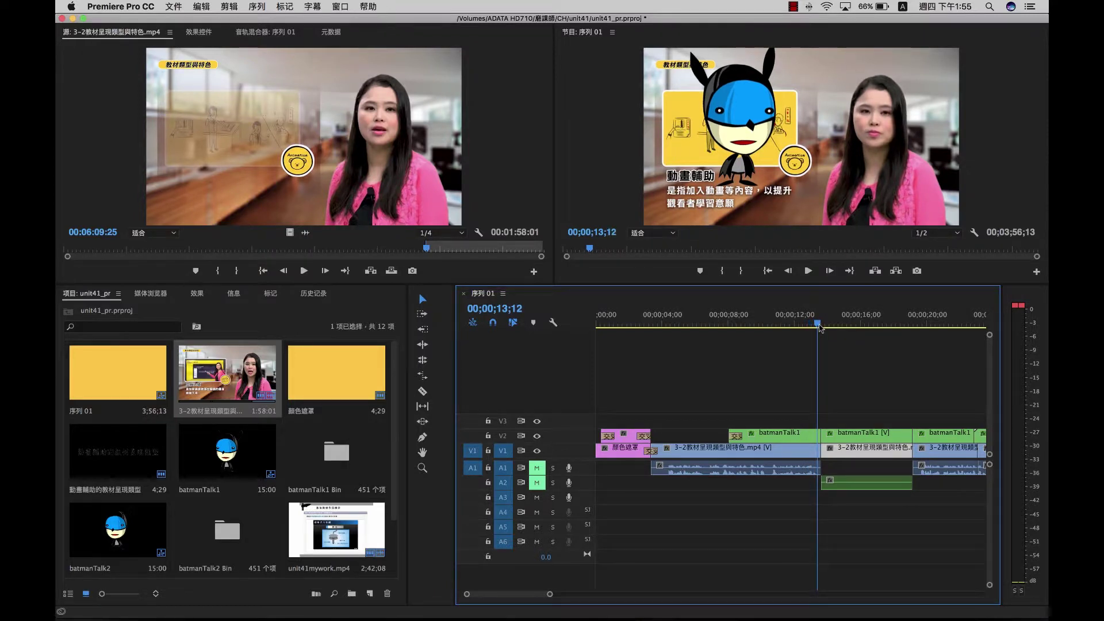
drag(819, 328, 830, 328)
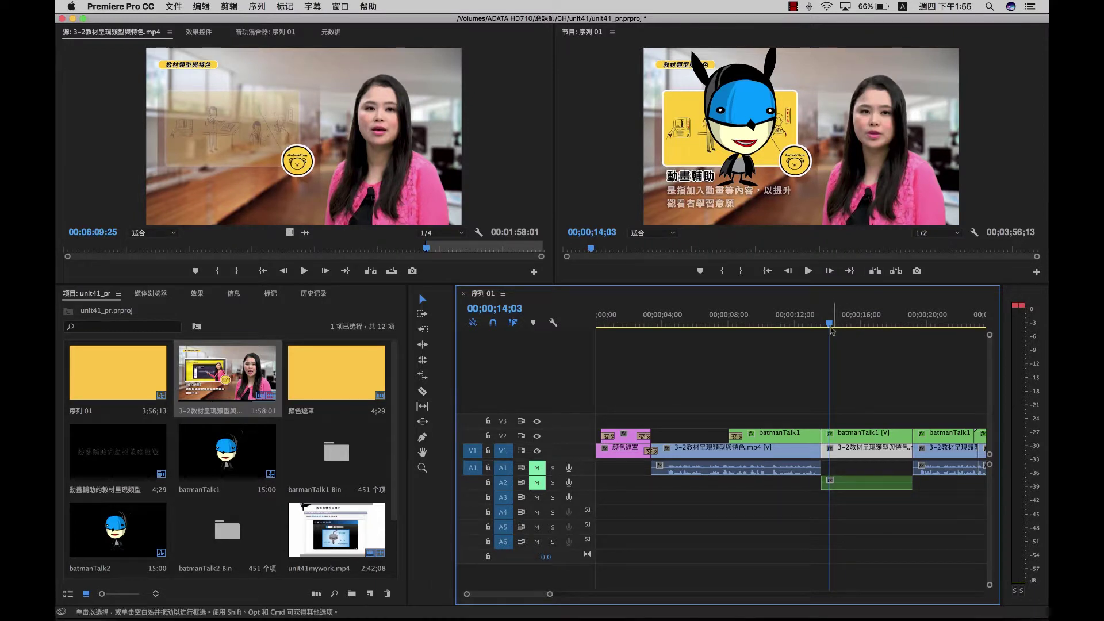
drag(830, 327, 859, 327)
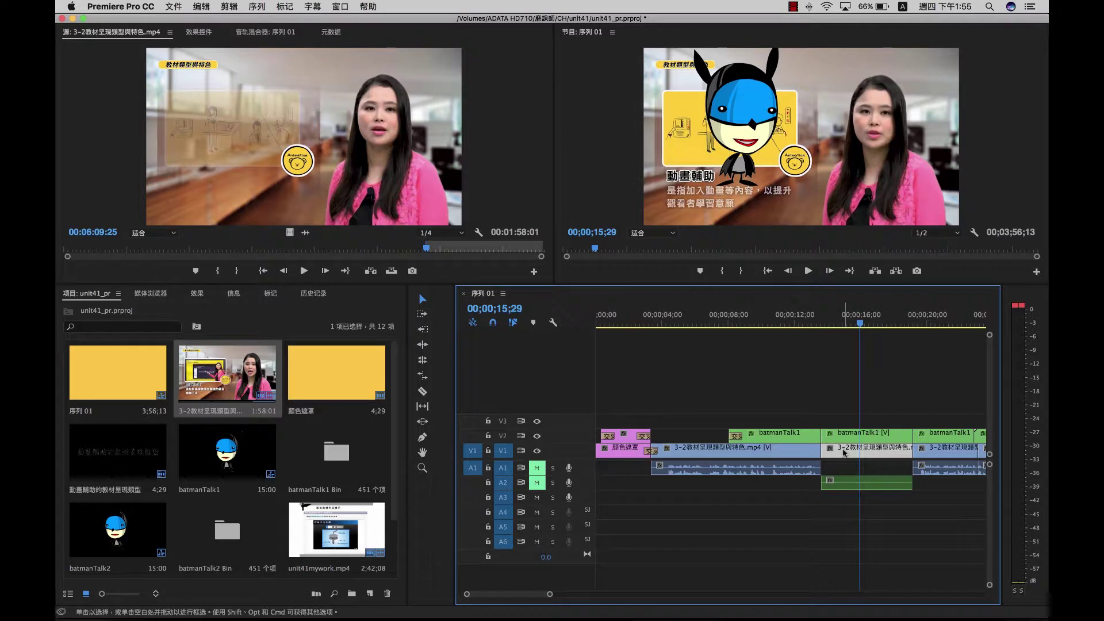
Select the second batmanTalk1 clip and preview the rest of the batman overlay section up to the 教學案例 title at 00;00;36;14.
click(850, 433)
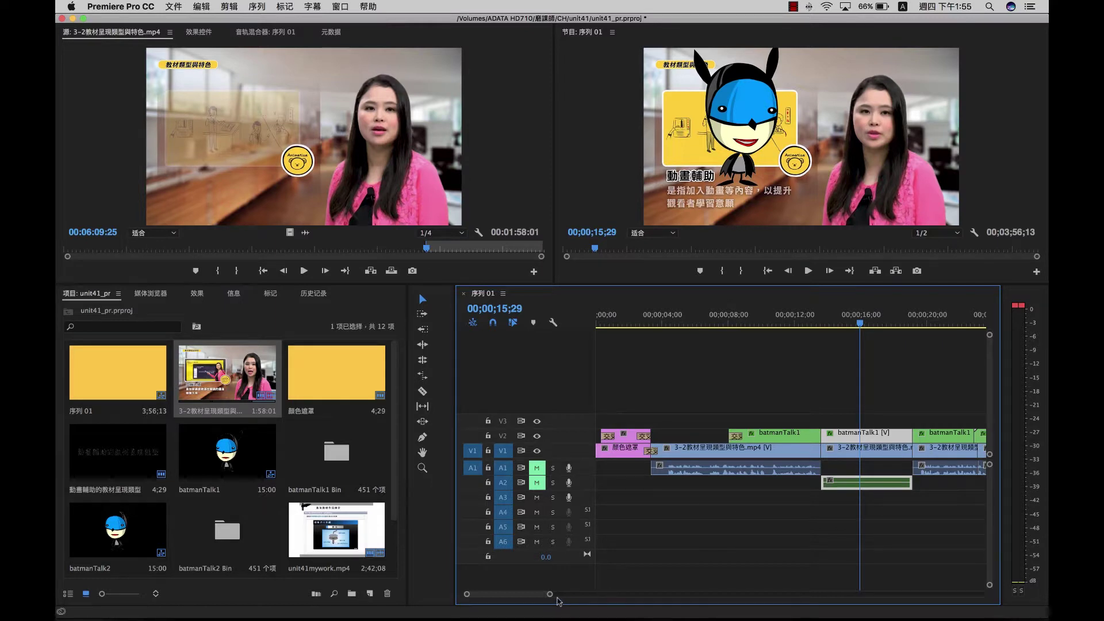
drag(551, 598, 562, 597)
click(808, 324)
drag(814, 329, 938, 331)
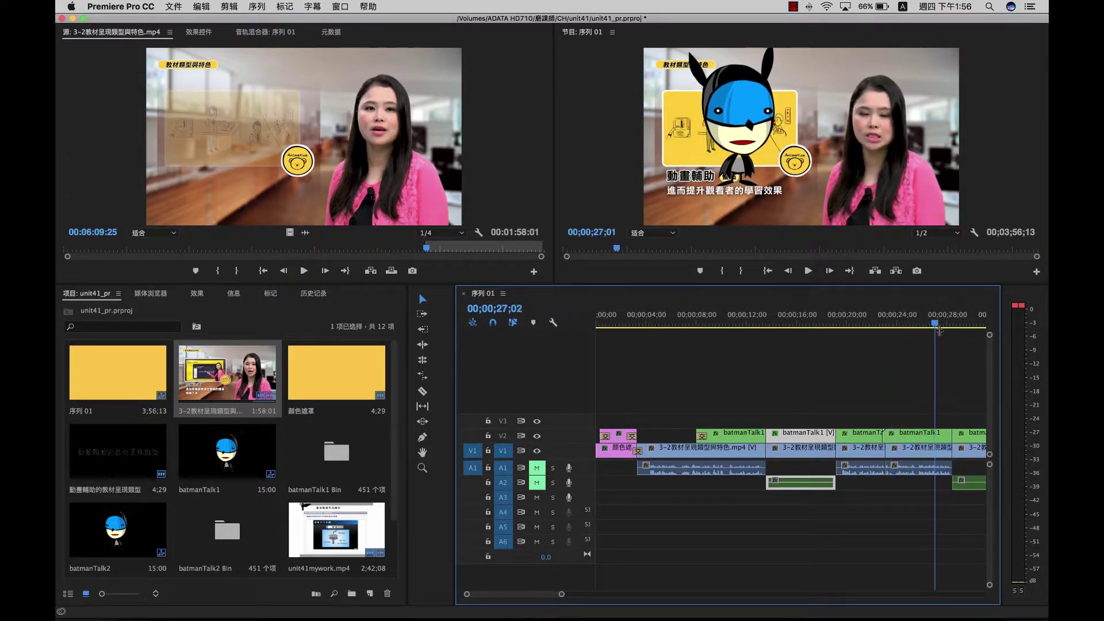
scroll(527, 598, right, 1)
scroll(527, 598, right, 6)
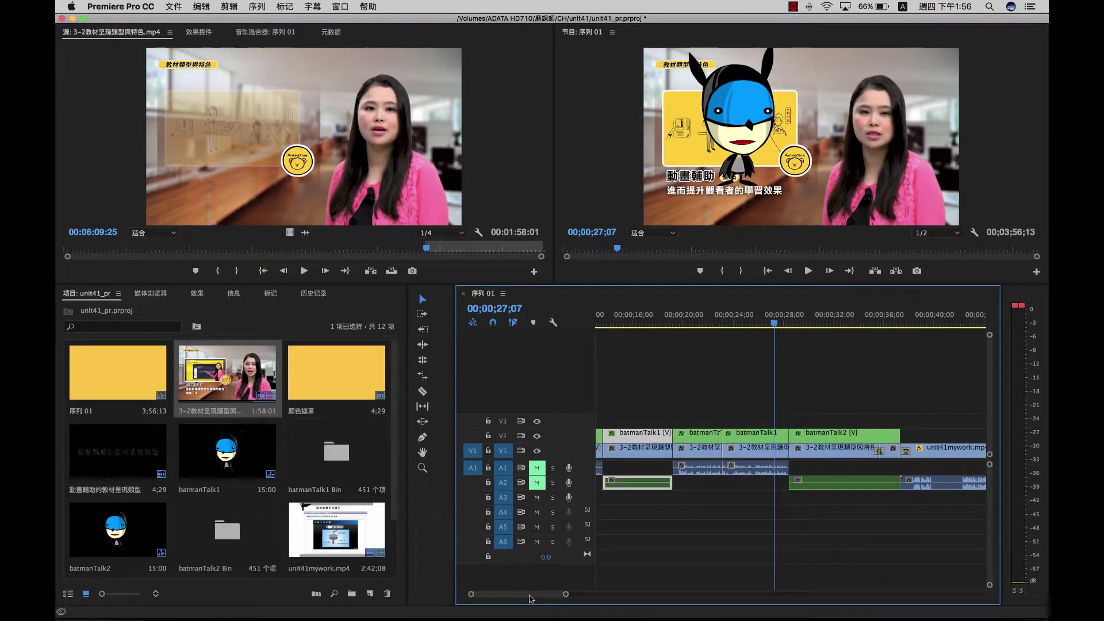
drag(799, 327, 821, 325)
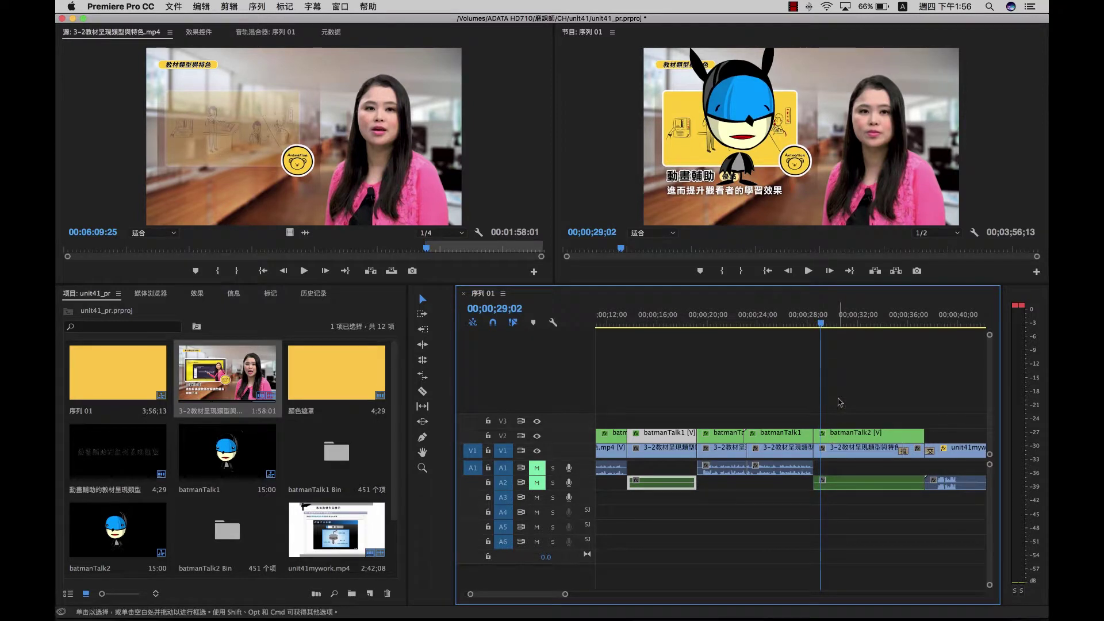
click(824, 326)
drag(823, 326, 917, 329)
Show nearly the whole sequence in the timeline and preview the unit41mywork.mp4 section up to 00;03;10;28.
drag(568, 597, 612, 595)
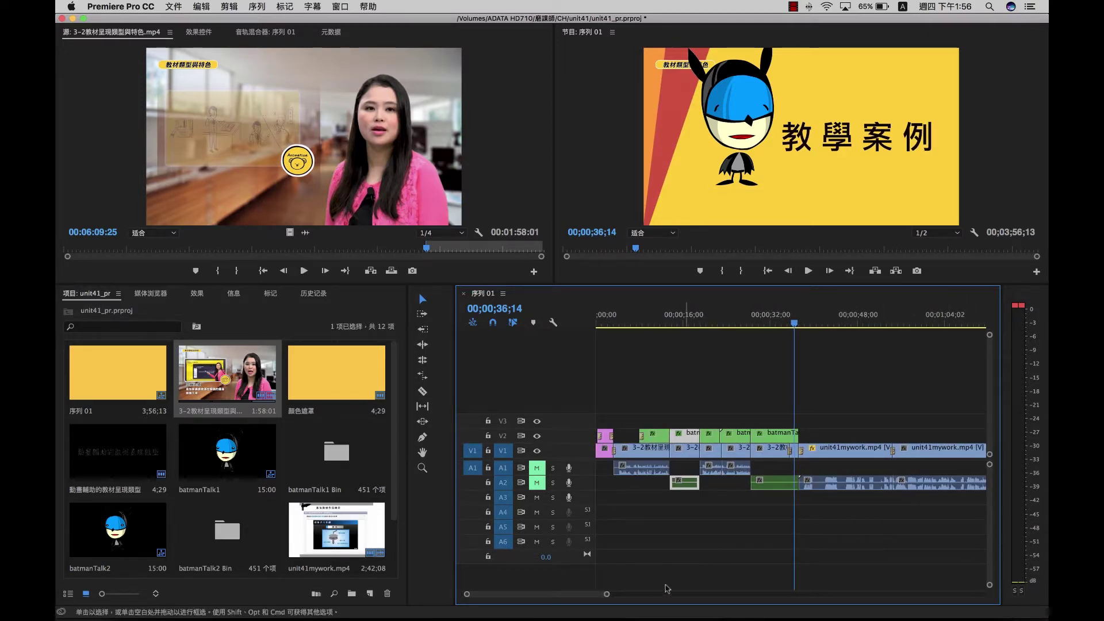
drag(607, 595, 709, 598)
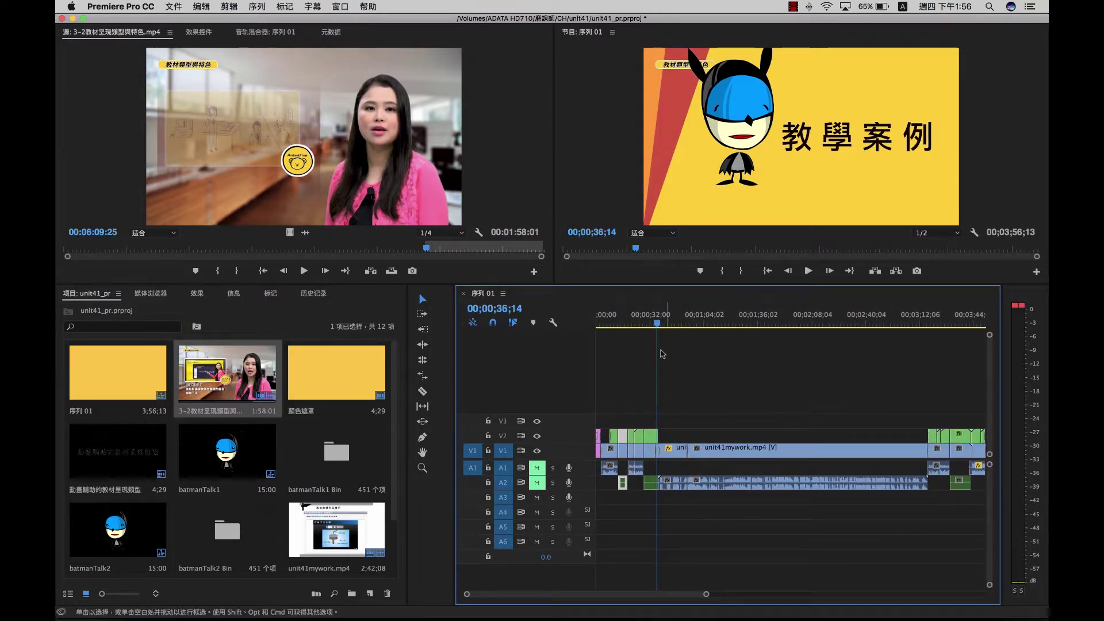
drag(666, 323, 918, 333)
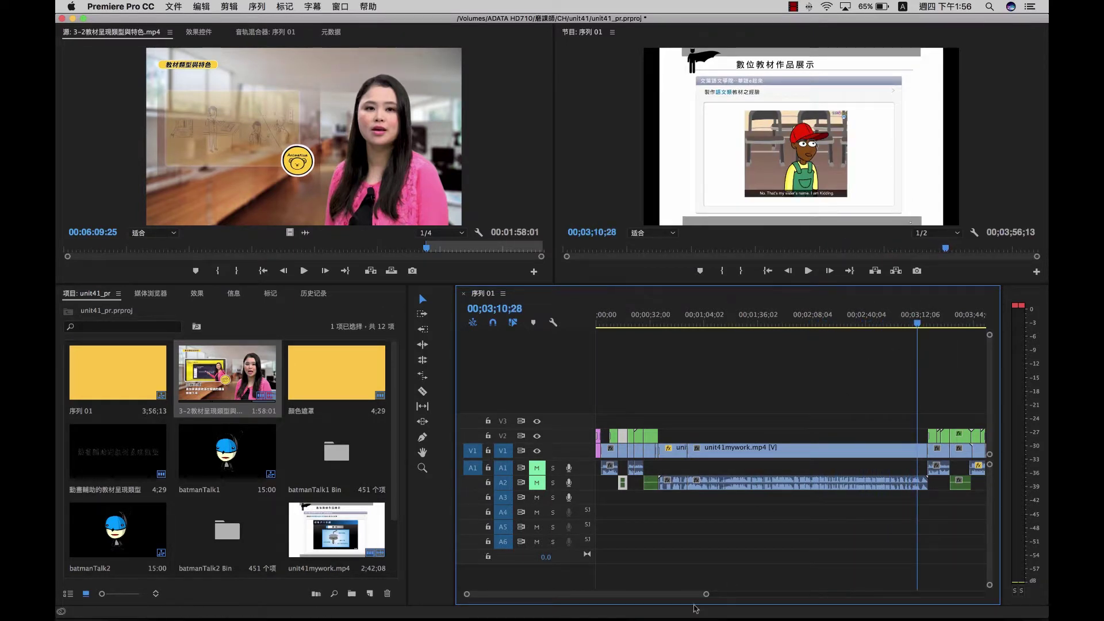
Preview the closing summary section with the batman overlay up to 00;03;52;14, and look over the project's imported batman sequences and bins.
drag(705, 594, 677, 595)
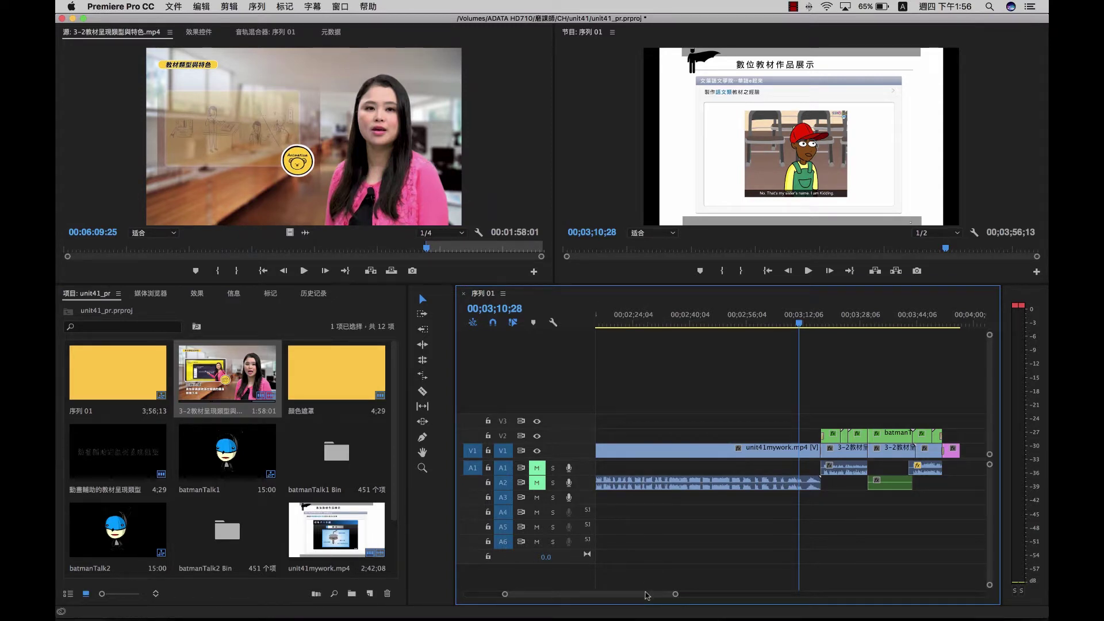
drag(648, 598, 663, 598)
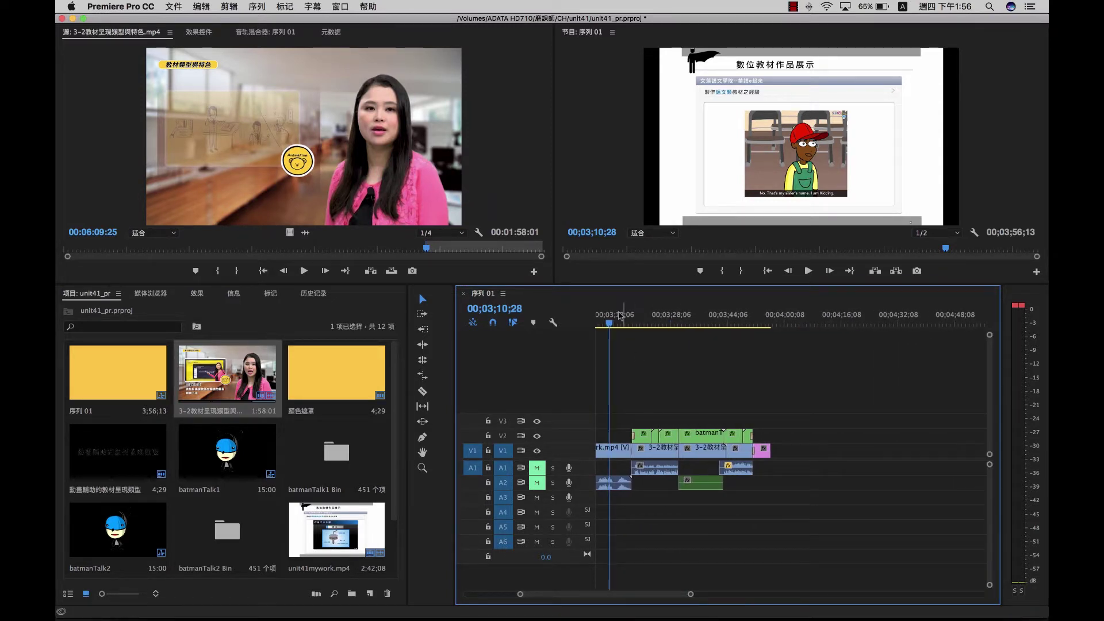
drag(608, 322, 677, 318)
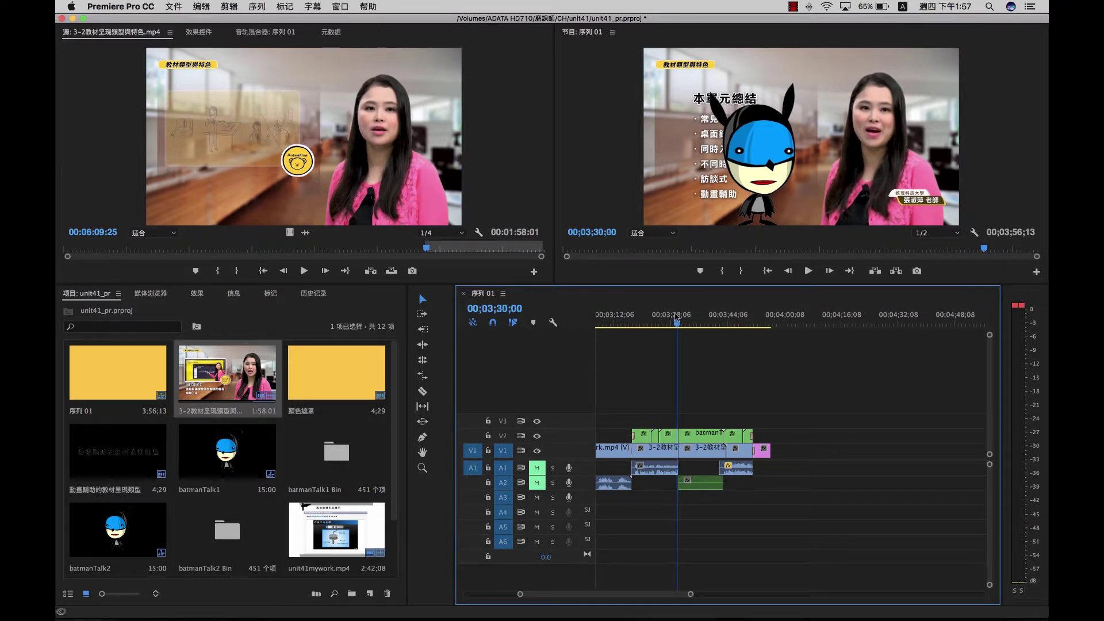
drag(677, 318, 680, 320)
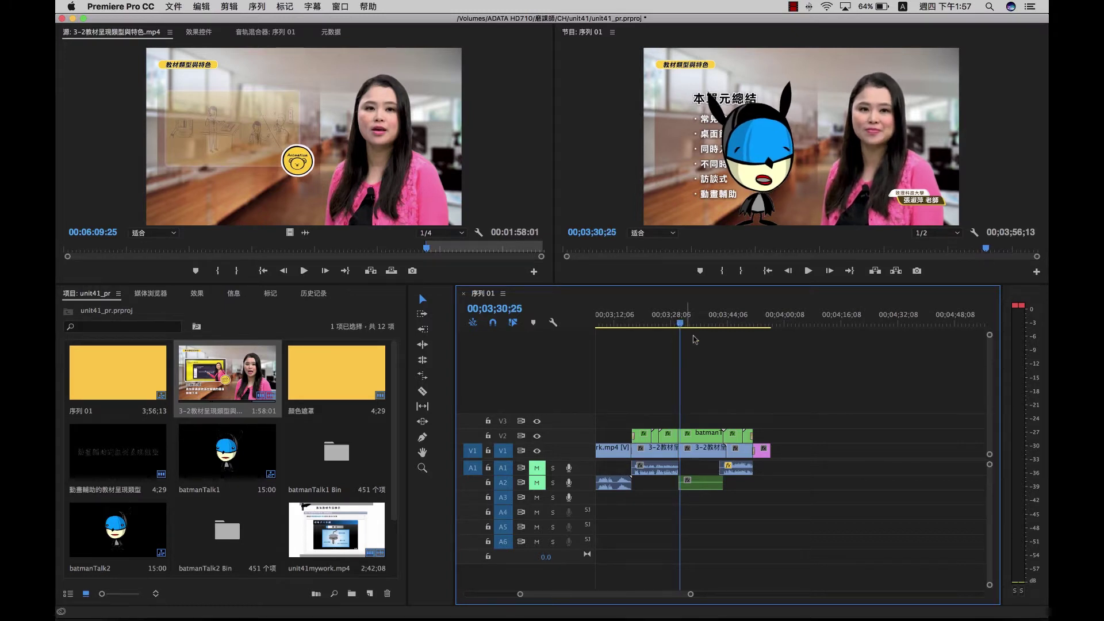
click(706, 456)
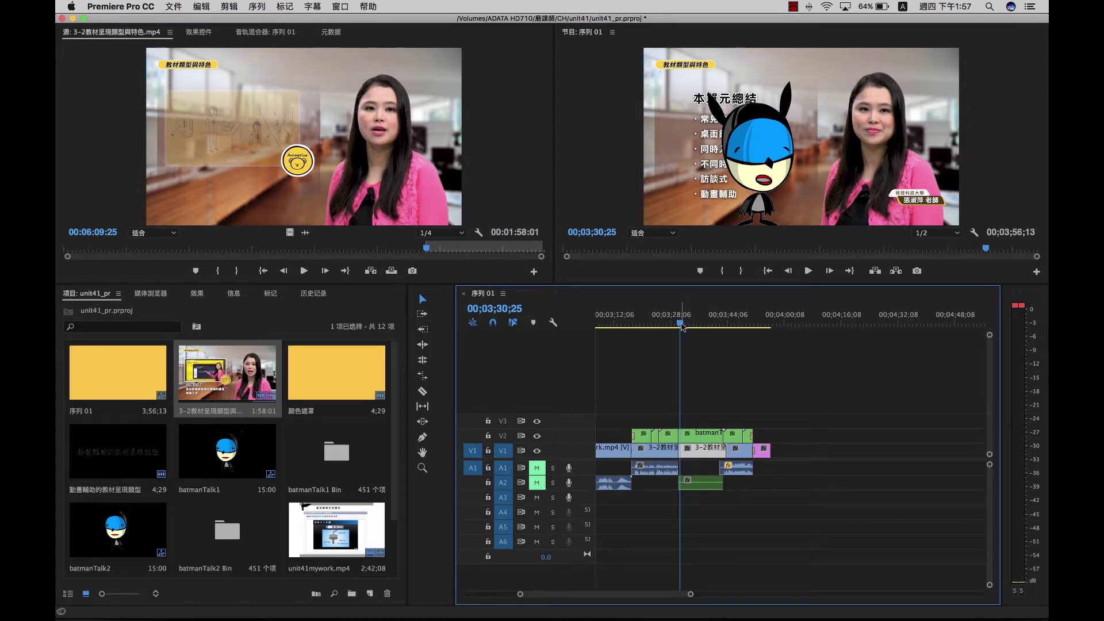
drag(681, 325, 692, 326)
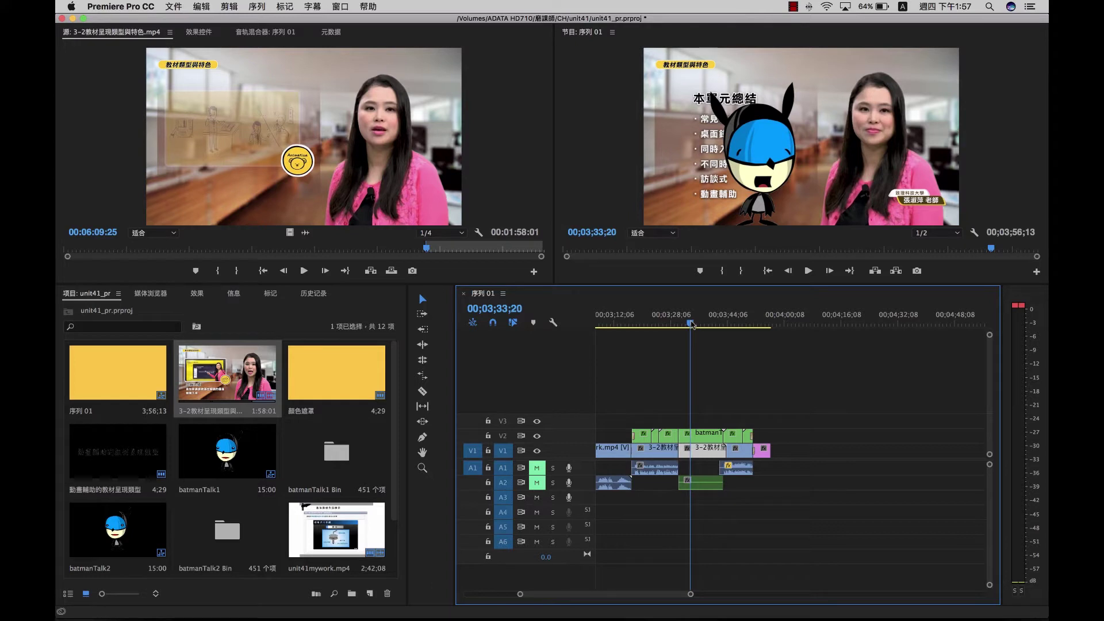
drag(693, 325, 758, 326)
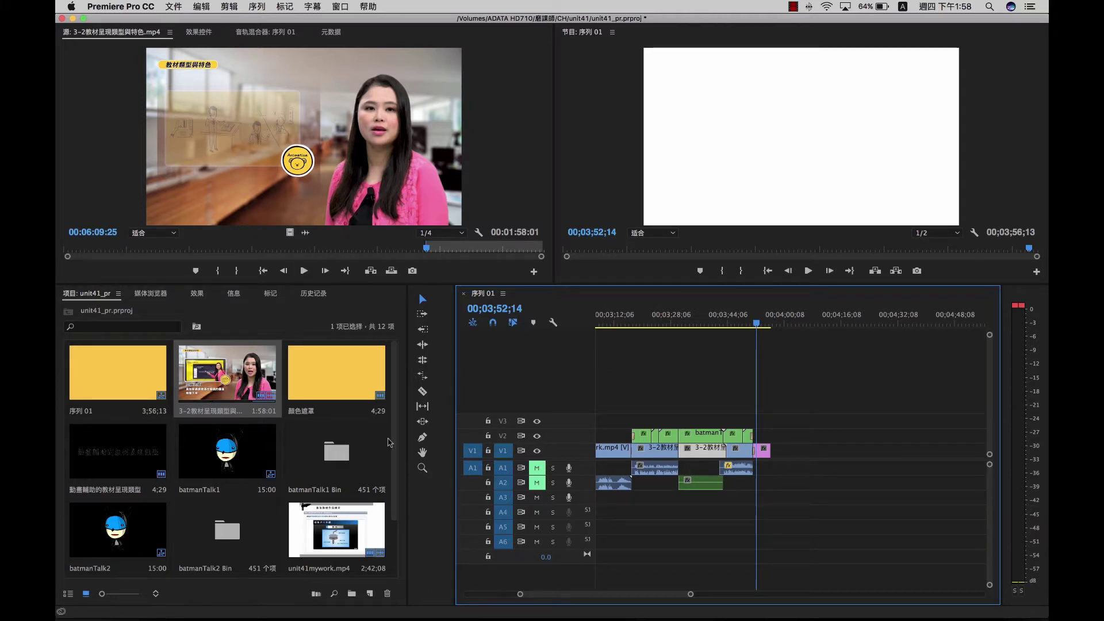
drag(397, 460, 395, 498)
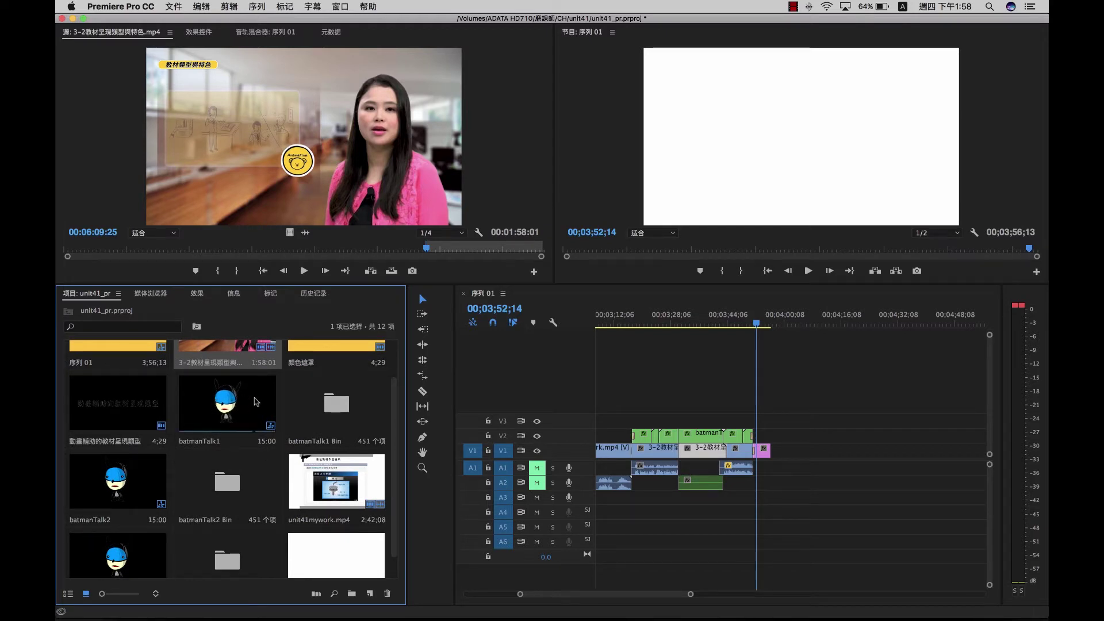
Switch to Character Animator, move the batman puppet sideways in the scene, and trigger its flame and crying animations.
mouse_move(658, 618)
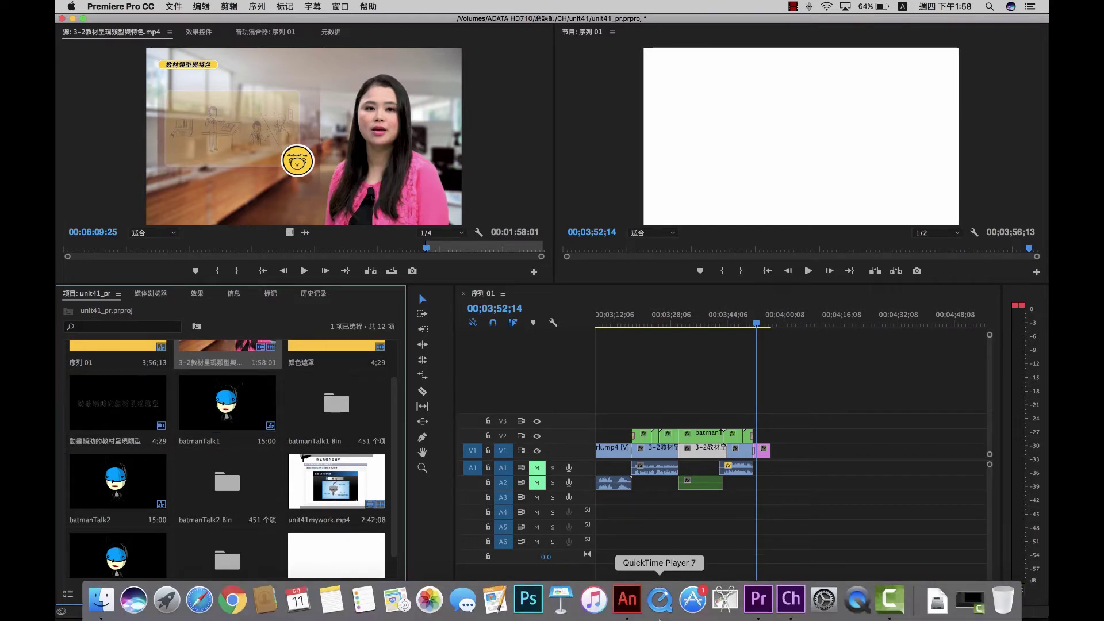
click(793, 608)
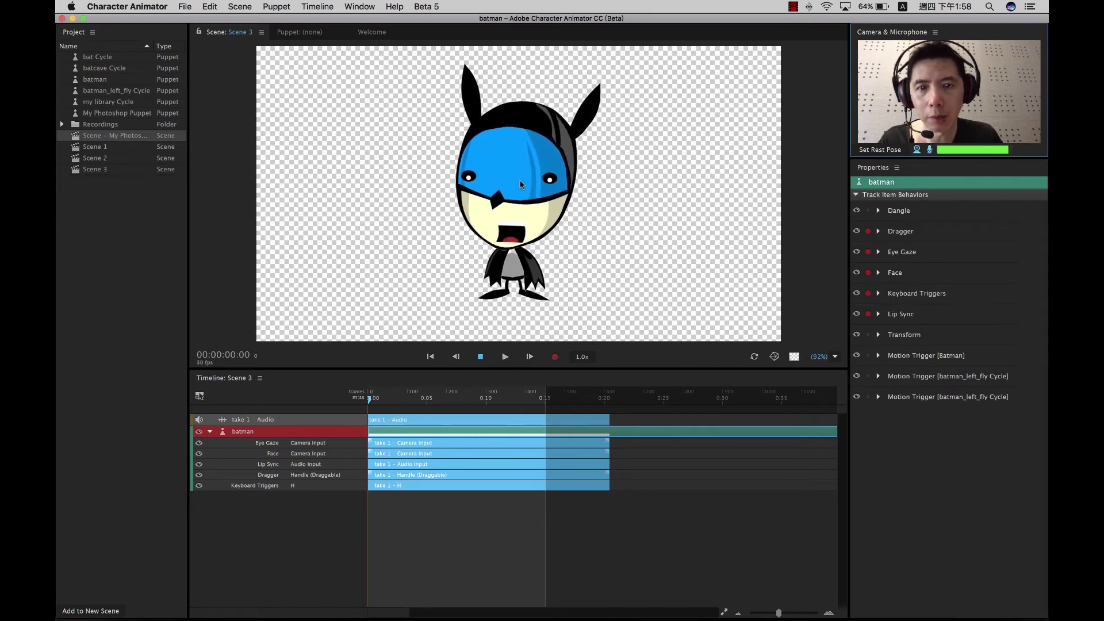
drag(517, 180, 575, 181)
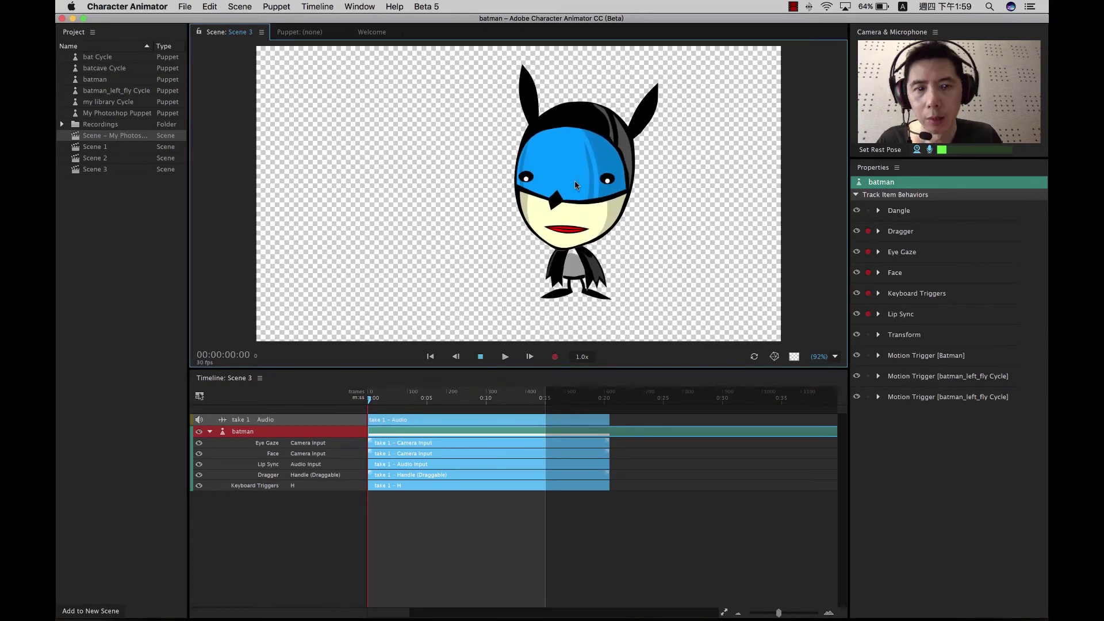
key(h)
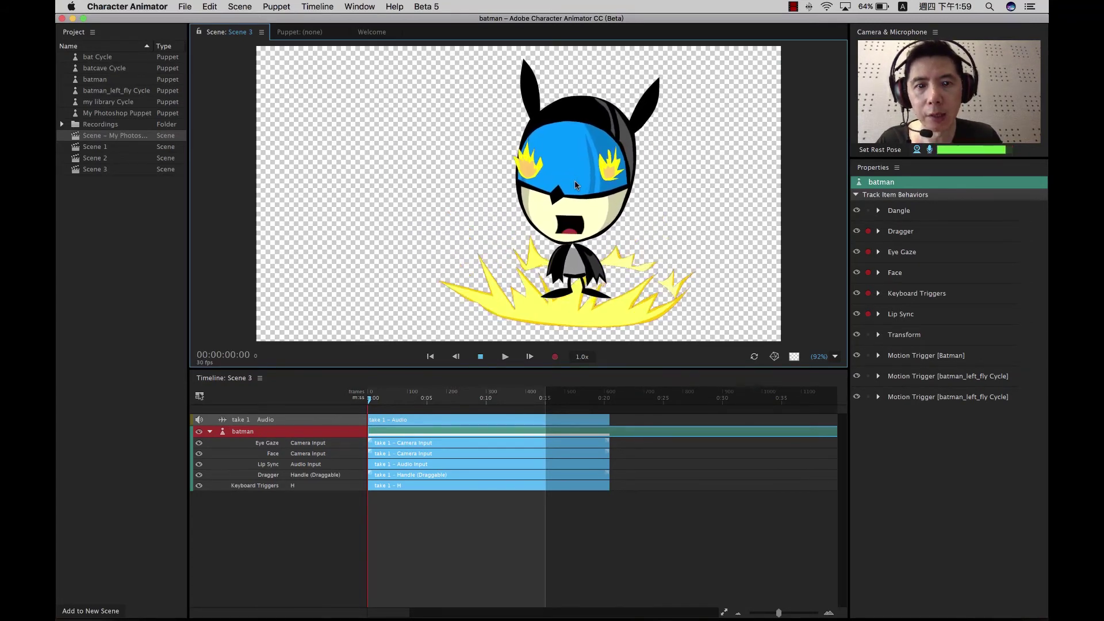
key(c)
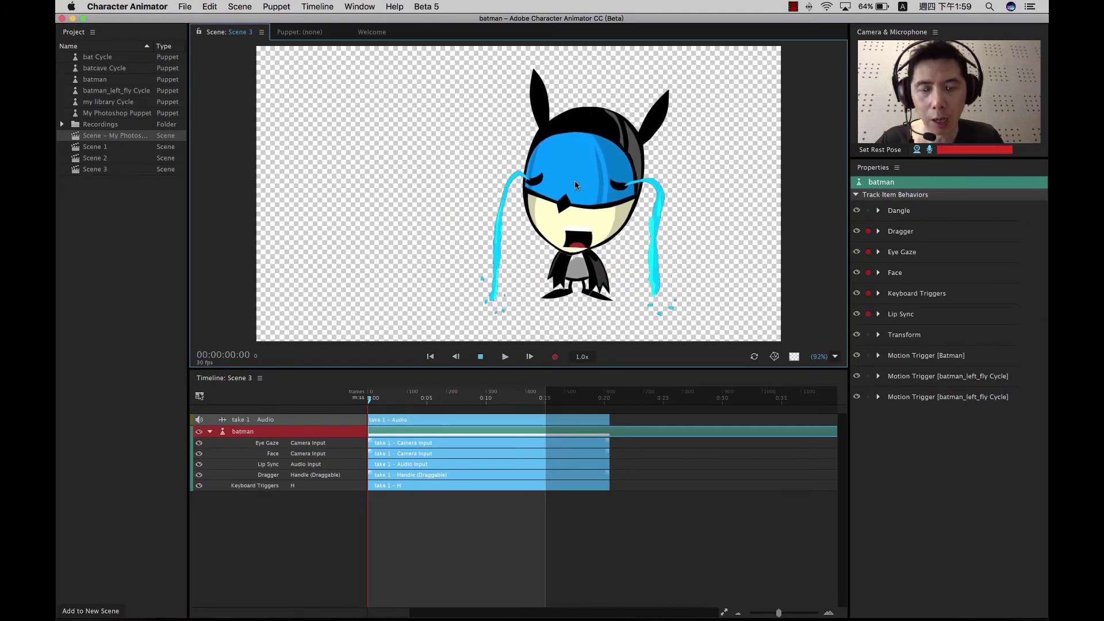